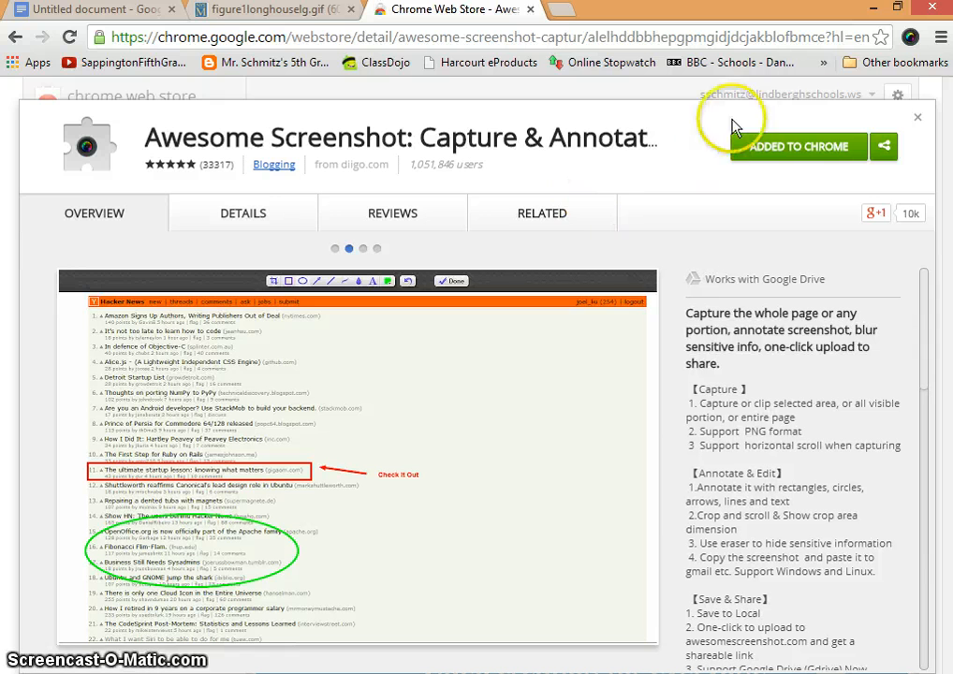
# Step: Close the Awesome Screenshot store page and return to the untitled report document
pyautogui.click(918, 121)
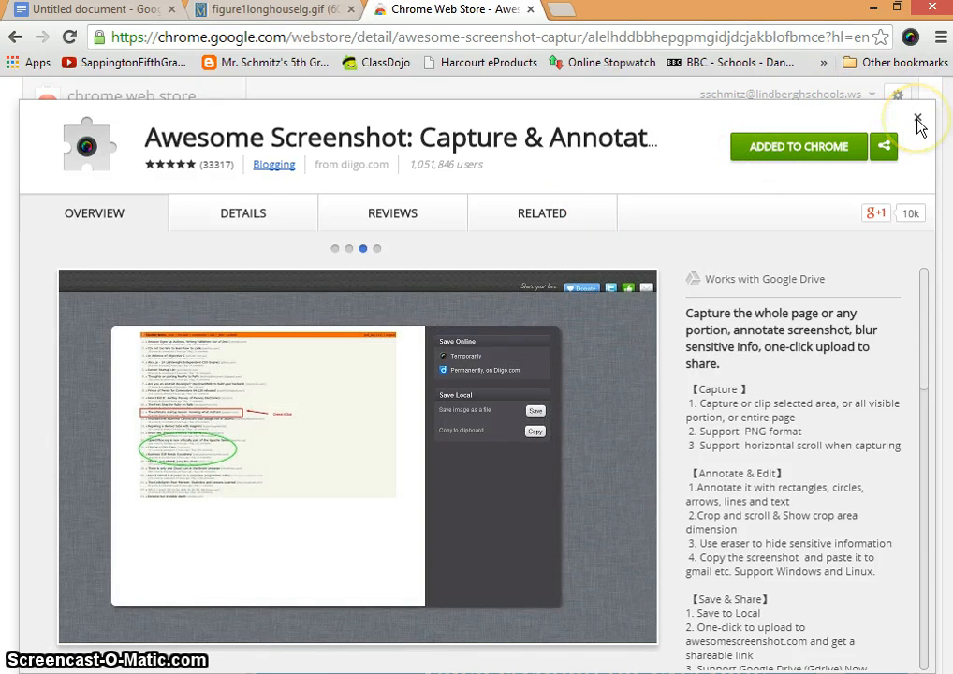
pyautogui.click(796, 93)
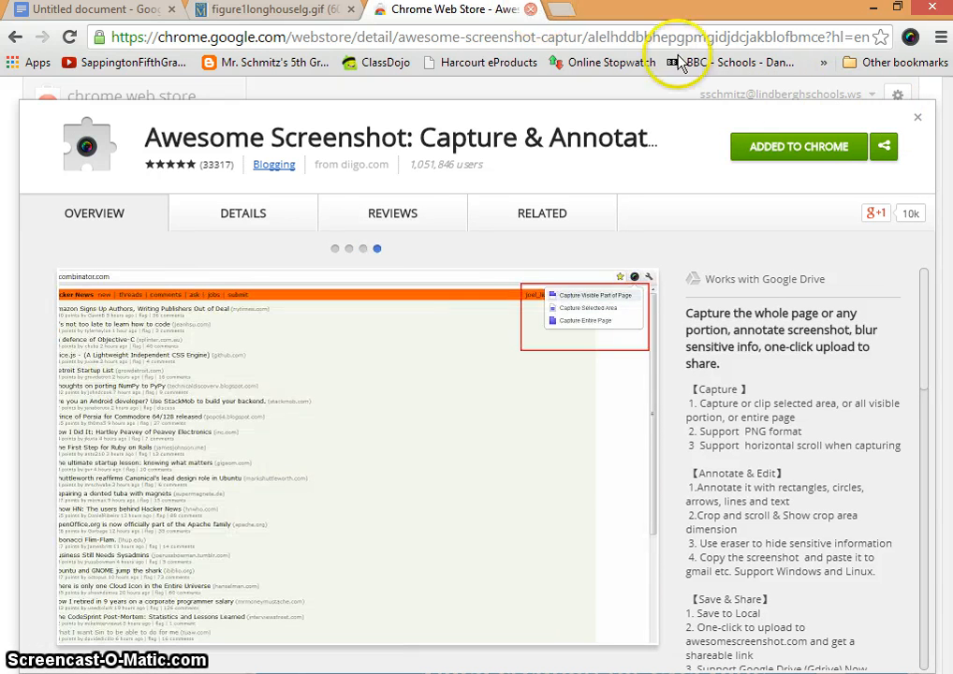
pyautogui.click(532, 10)
pyautogui.click(910, 38)
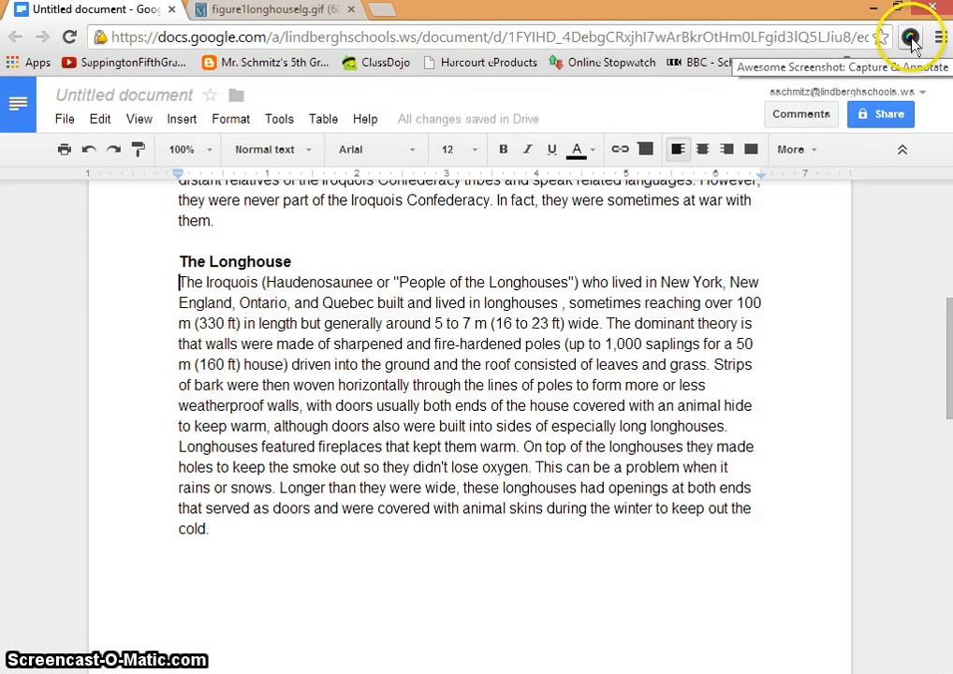
# Step: Copy the longhouse drawing from the open figure1longhouselg.gif page, with the report's insertion point at the end of the Longhouse paragraph
pyautogui.click(268, 17)
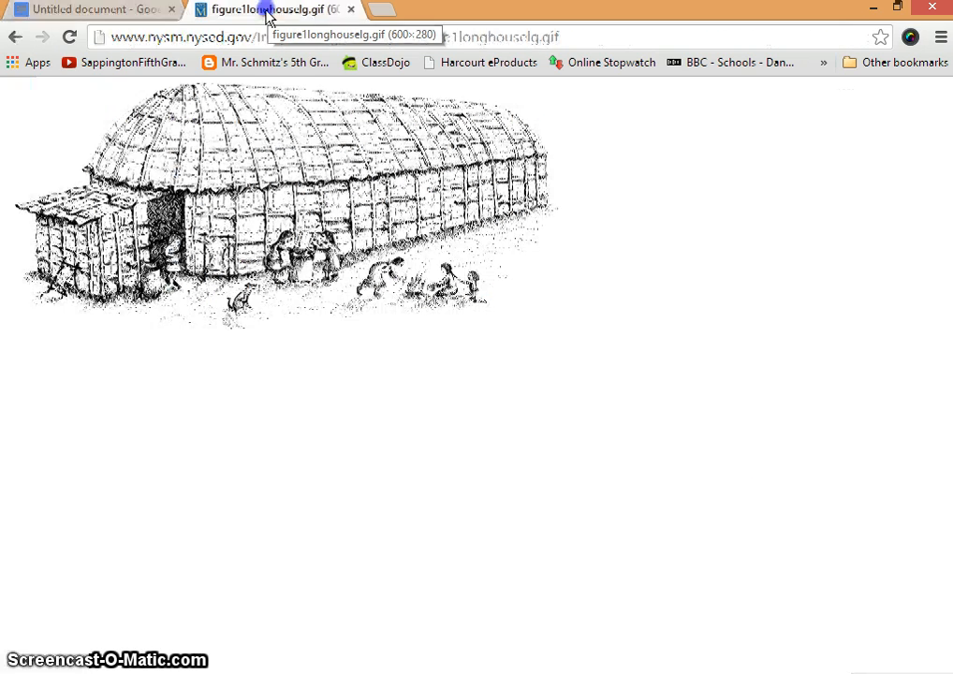
pyautogui.click(136, 16)
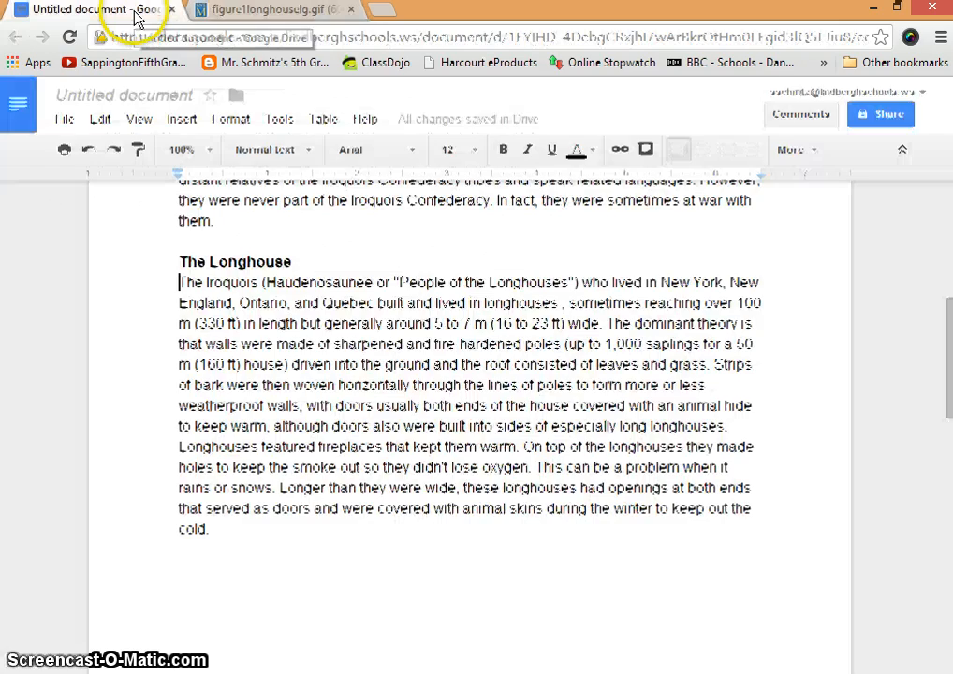
pyautogui.click(235, 532)
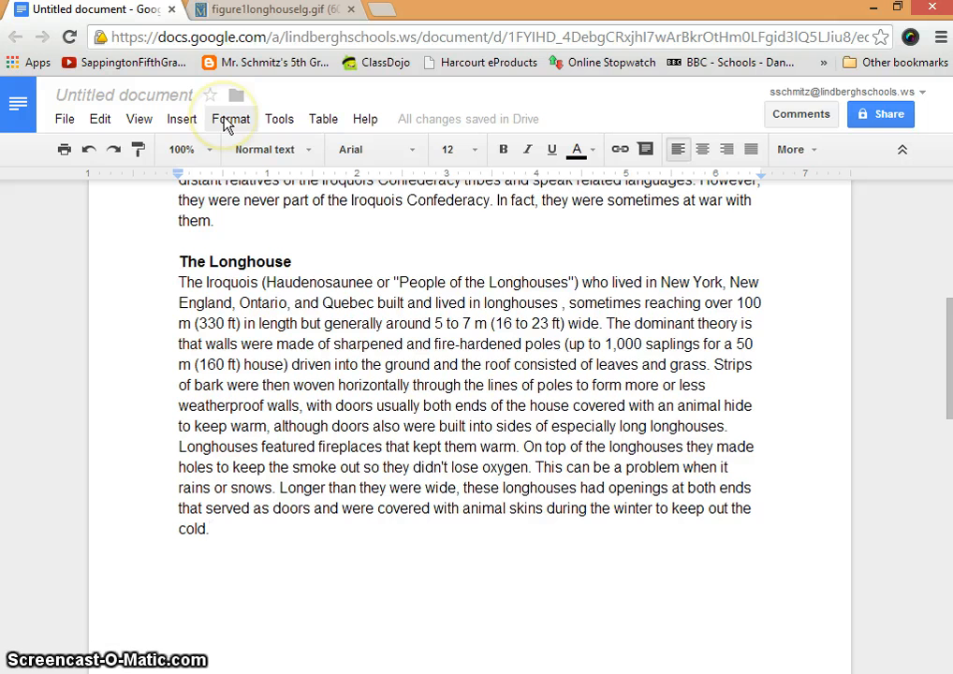
pyautogui.click(248, 22)
pyautogui.rightClick(187, 235)
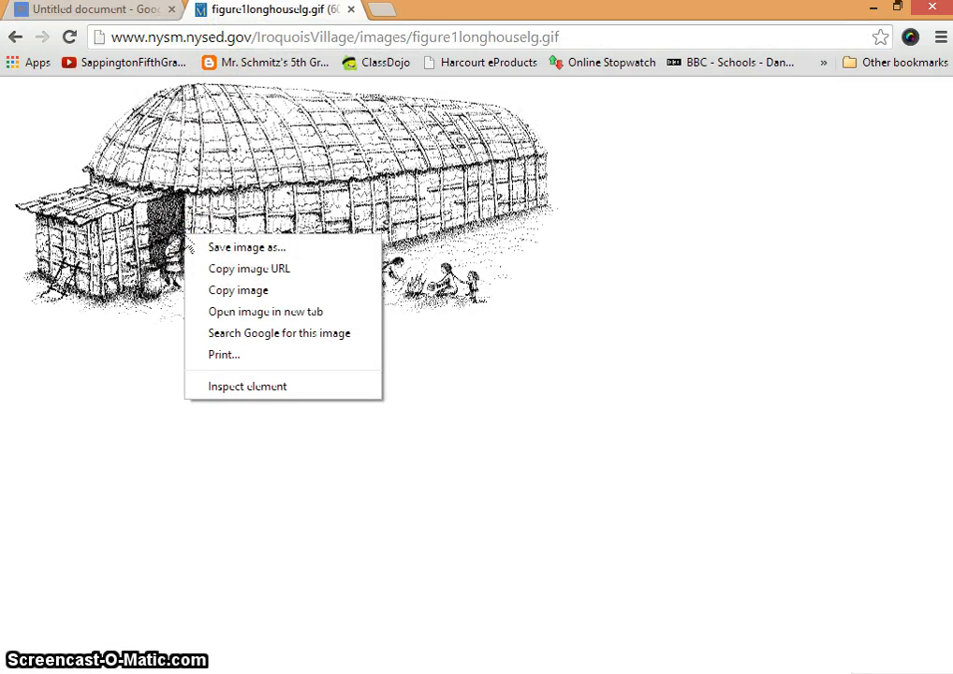
pyautogui.click(230, 290)
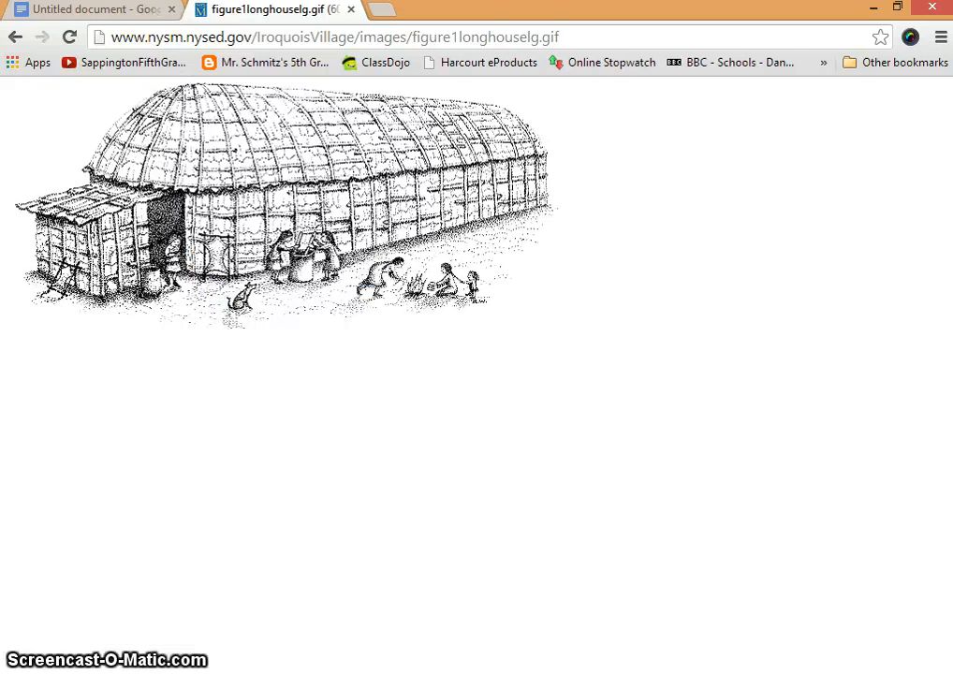
# Step: Paste the copied longhouse drawing on a new line below the Longhouse paragraph in the document
pyautogui.click(136, 14)
pyautogui.press('Return')
pyautogui.click(190, 552)
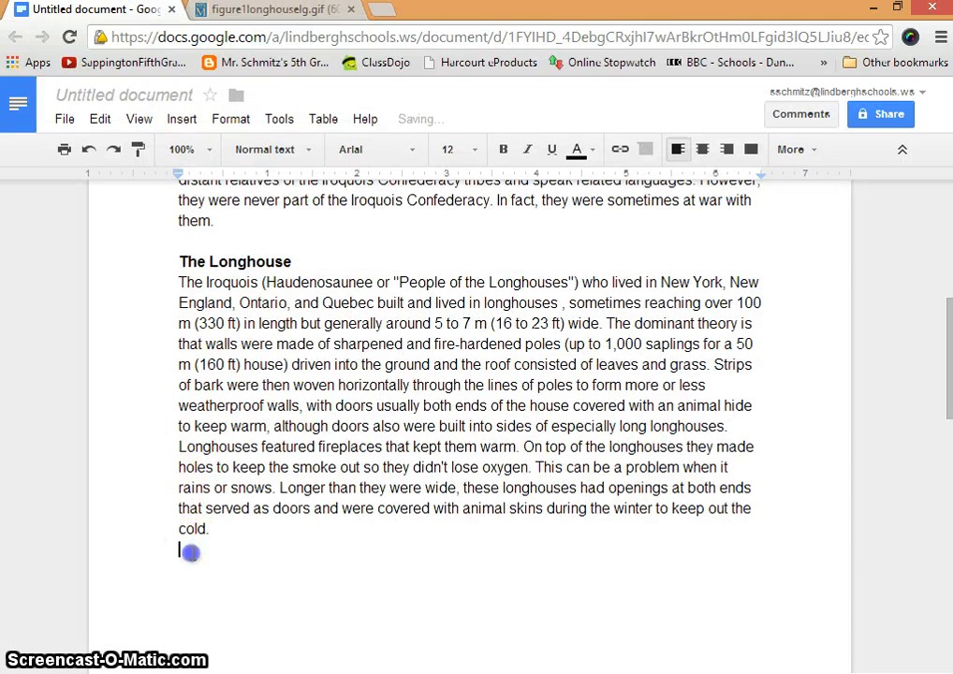
pyautogui.rightClick(188, 554)
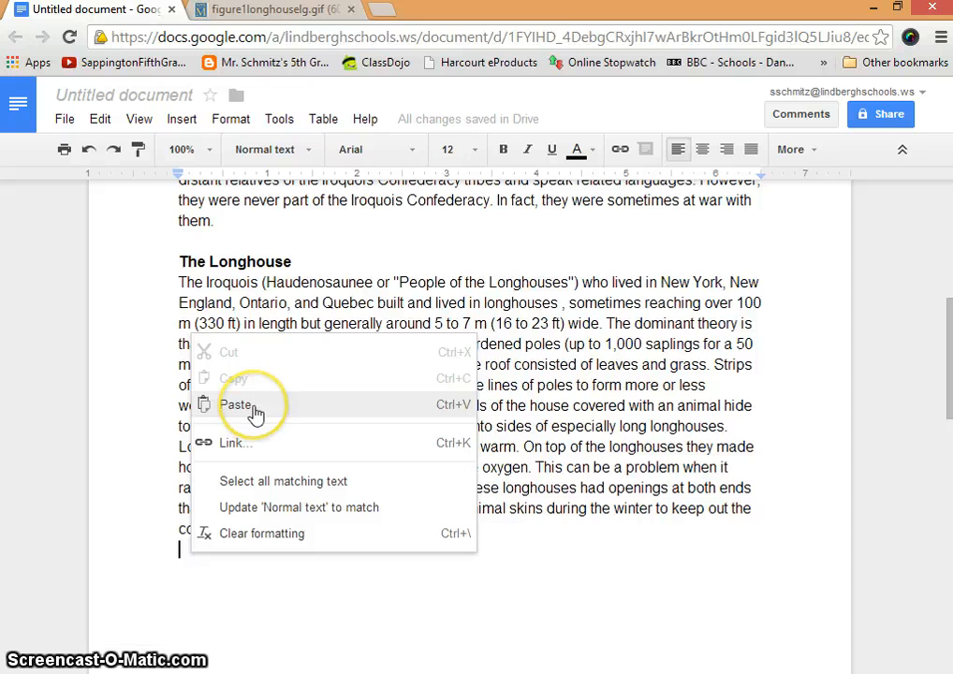
pyautogui.click(235, 406)
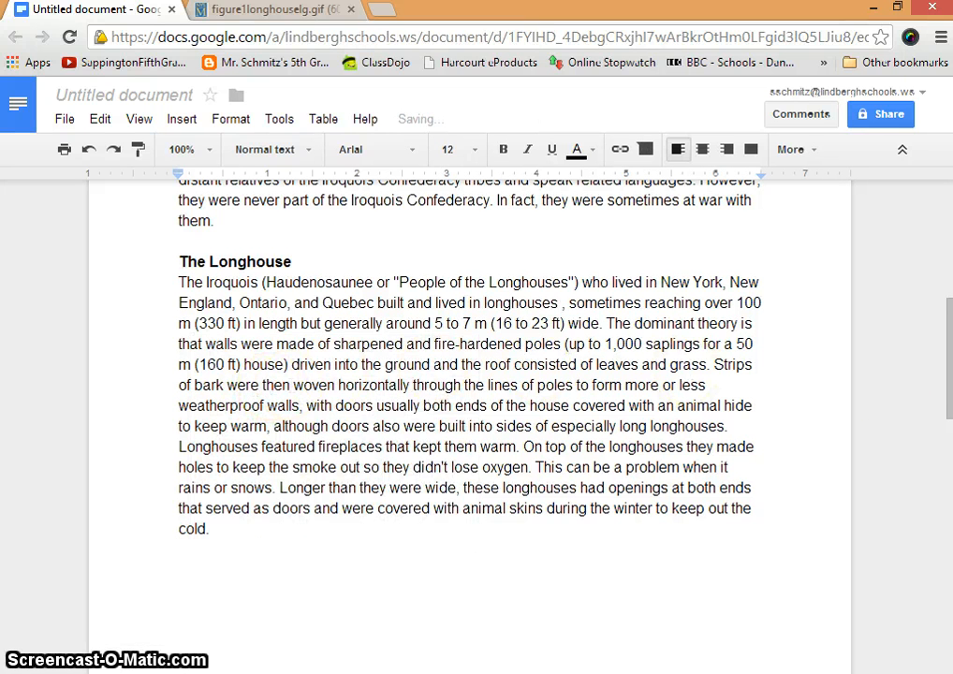
# Step: Scale the pasted longhouse picture down proportionally to about half its width, roughly 3 inches on the ruler
pyautogui.moveTo(949, 358); pyautogui.dragTo(948, 501)
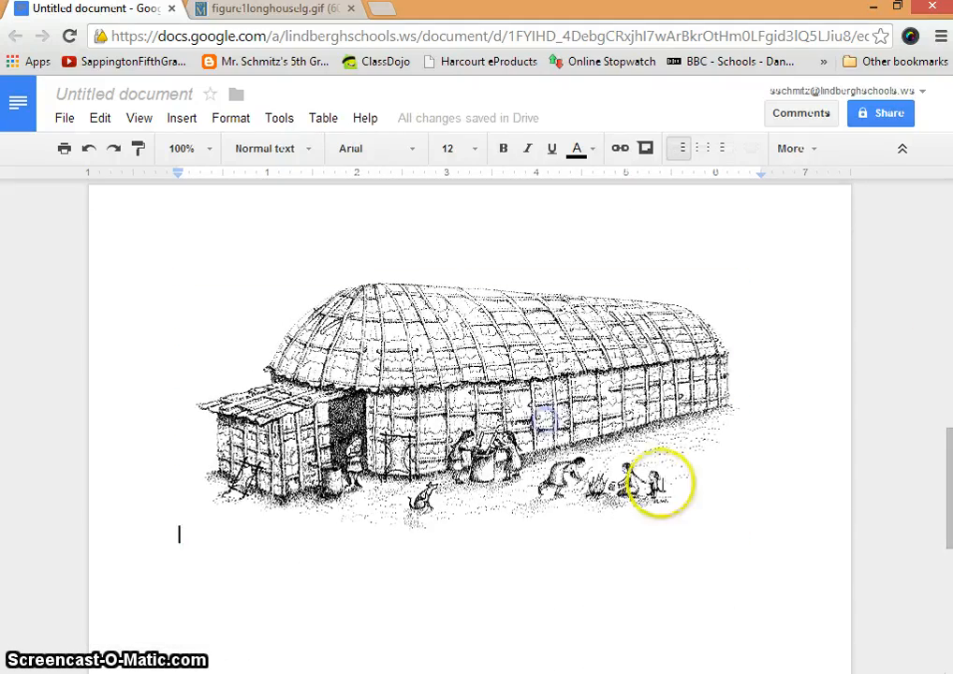
pyautogui.click(600, 434)
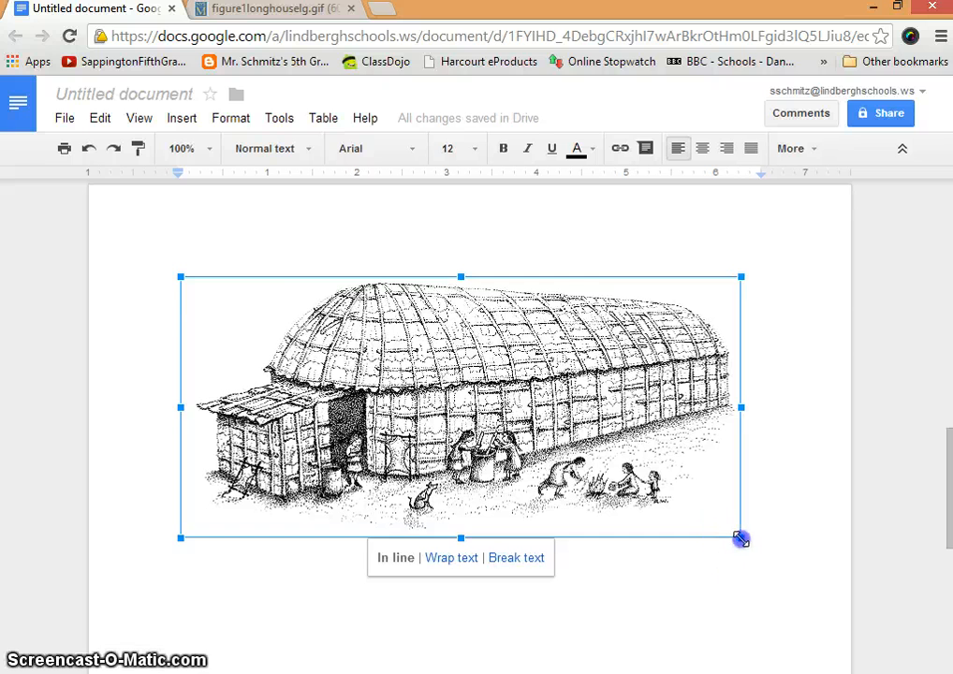
pyautogui.moveTo(741, 540); pyautogui.dragTo(462, 407)
pyautogui.click(413, 485)
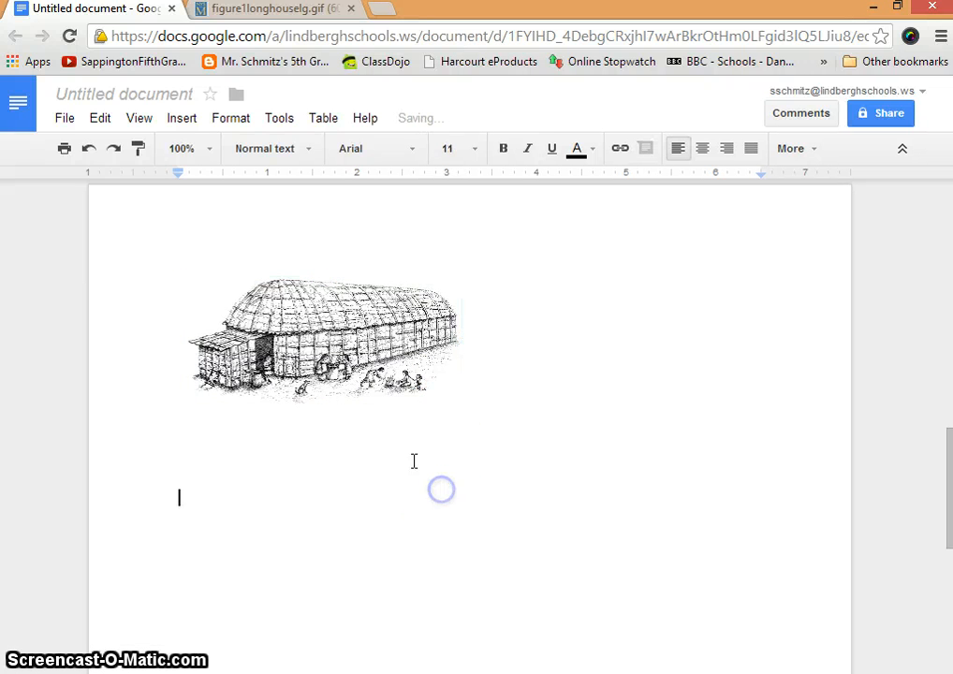
# Step: Add the caption "The above picture shows an Iroquois longhouse." in font size 10 directly beneath the picture
pyautogui.click(259, 426)
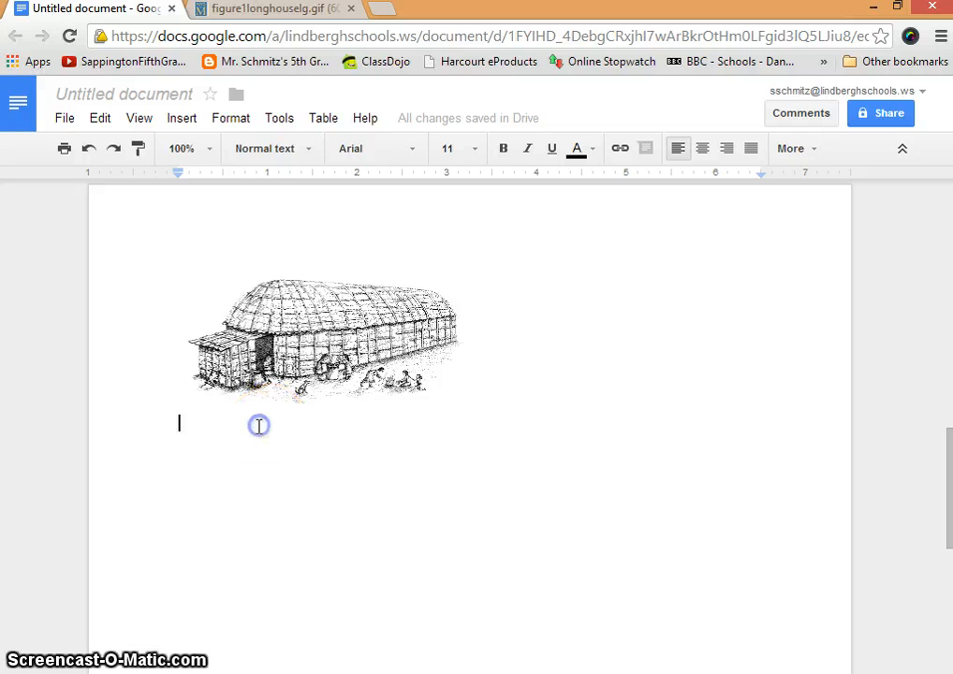
pyautogui.click(474, 159)
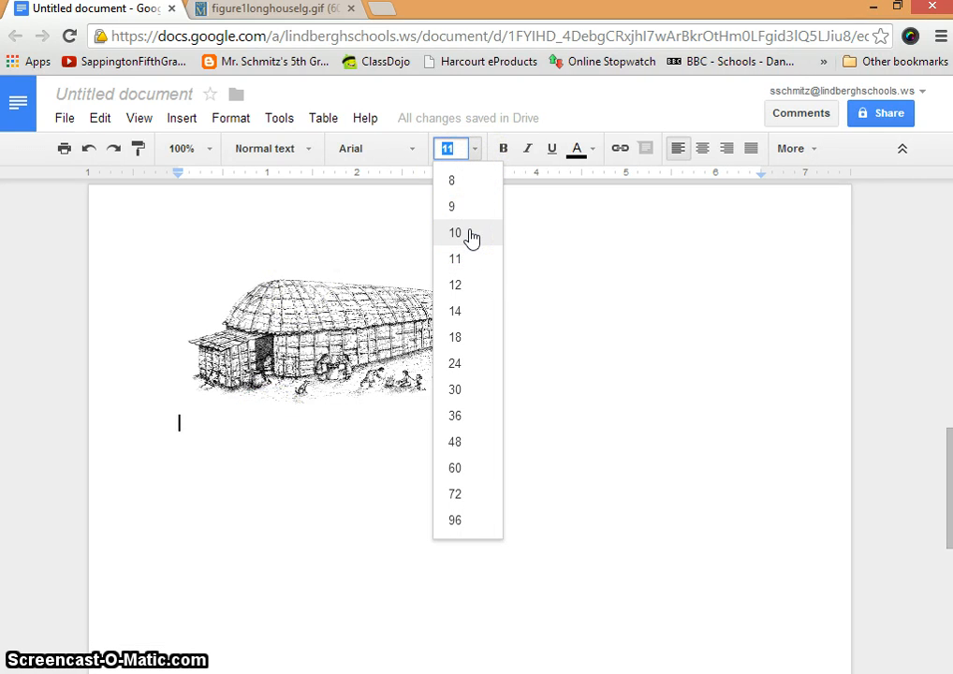
pyautogui.click(456, 233)
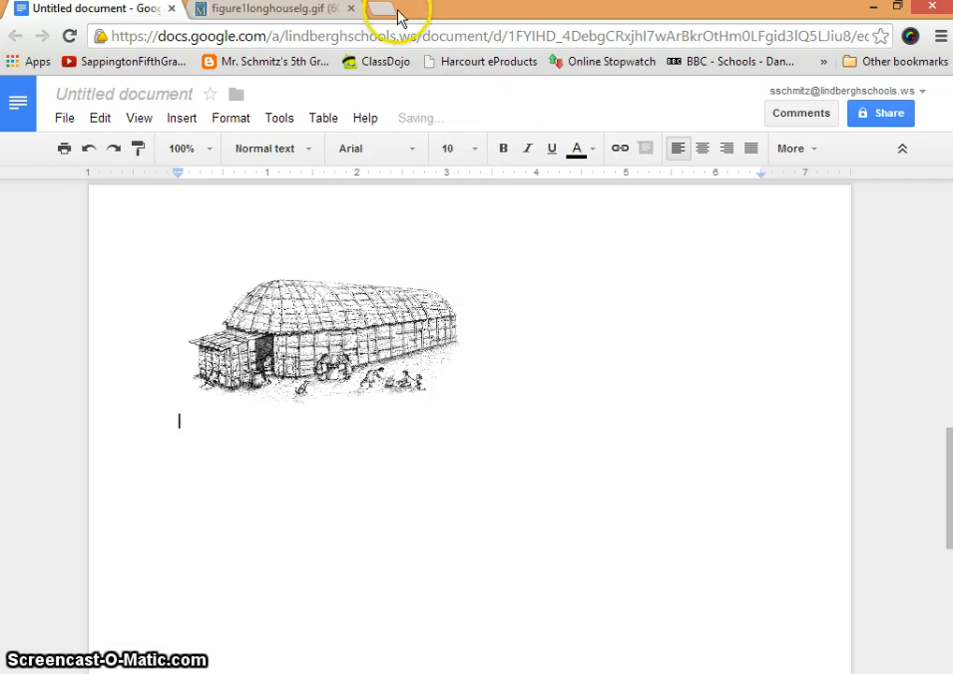
pyautogui.write('A')
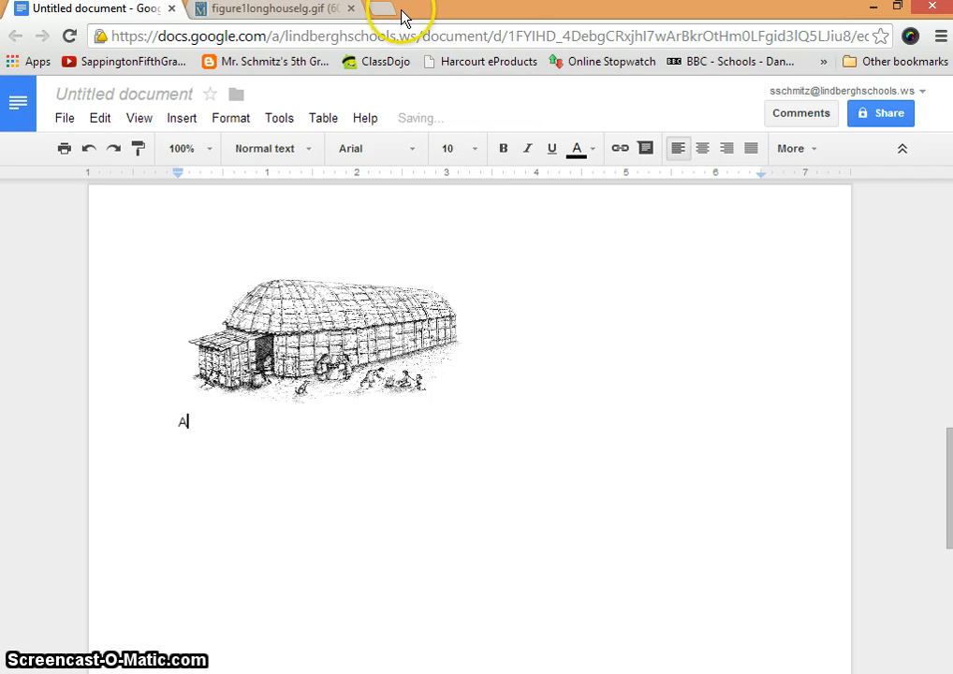
pyautogui.write('The above picture sho')
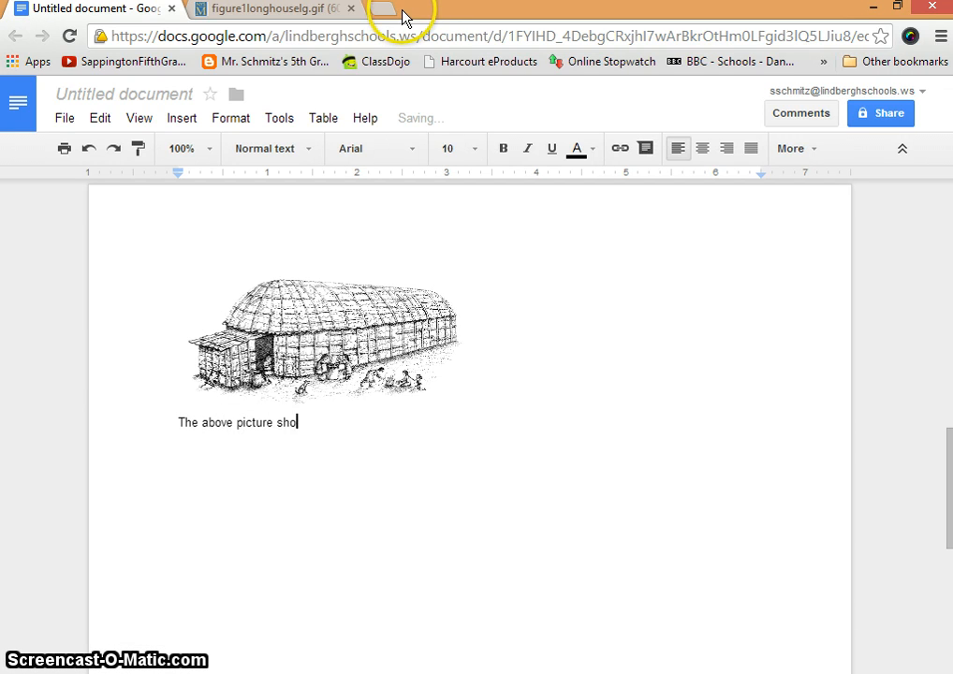
pyautogui.write('ws an Iroquois')
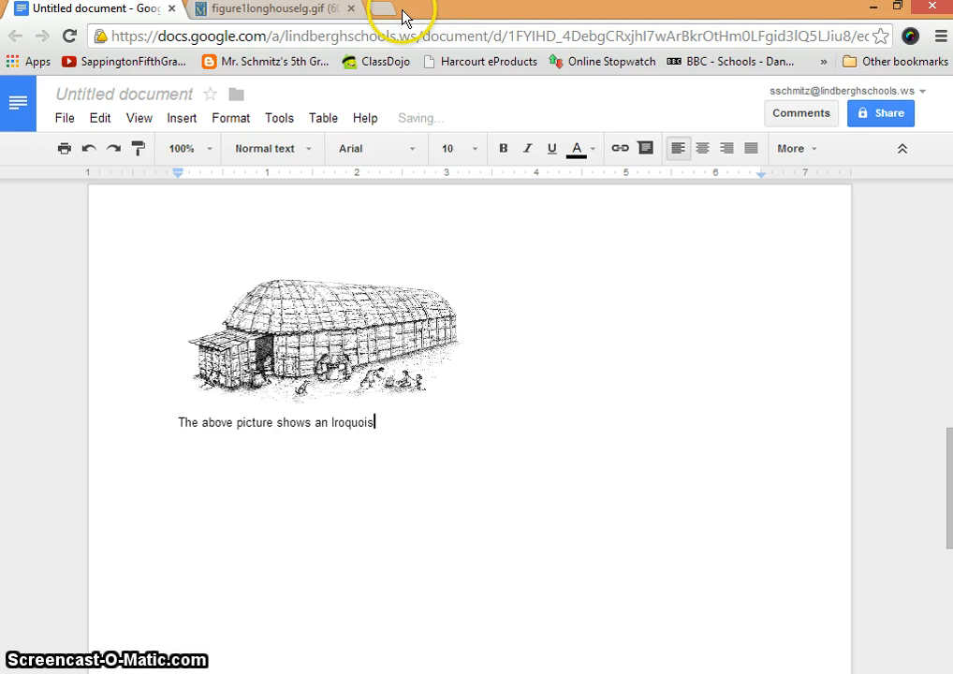
pyautogui.write(' longhouse')
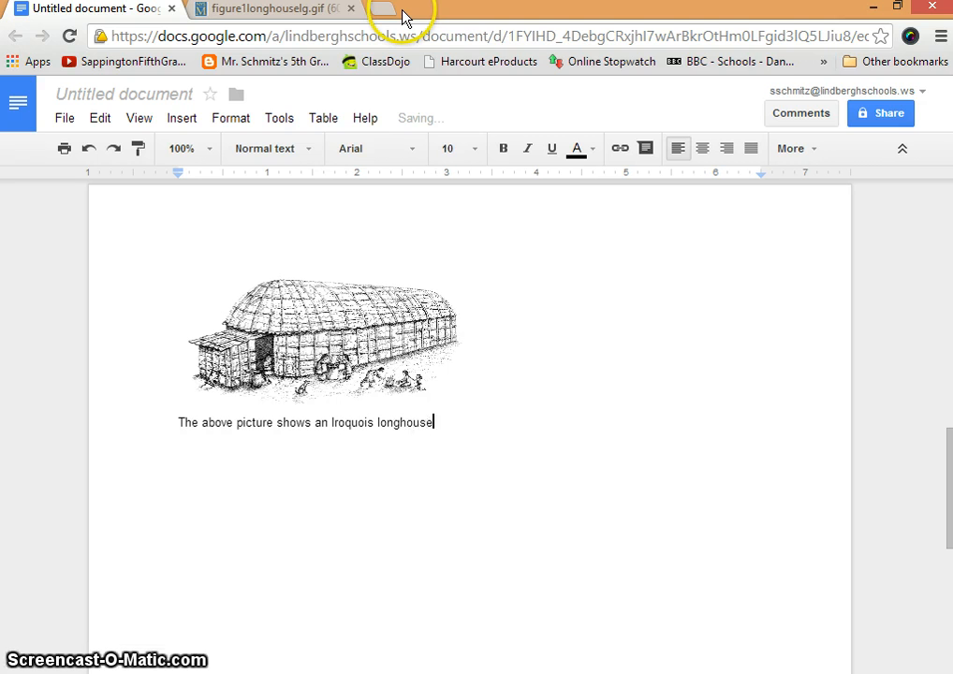
pyautogui.write('.')
# Step: Indent the caption slightly so that it sits centred under the longhouse picture
pyautogui.click(179, 423)
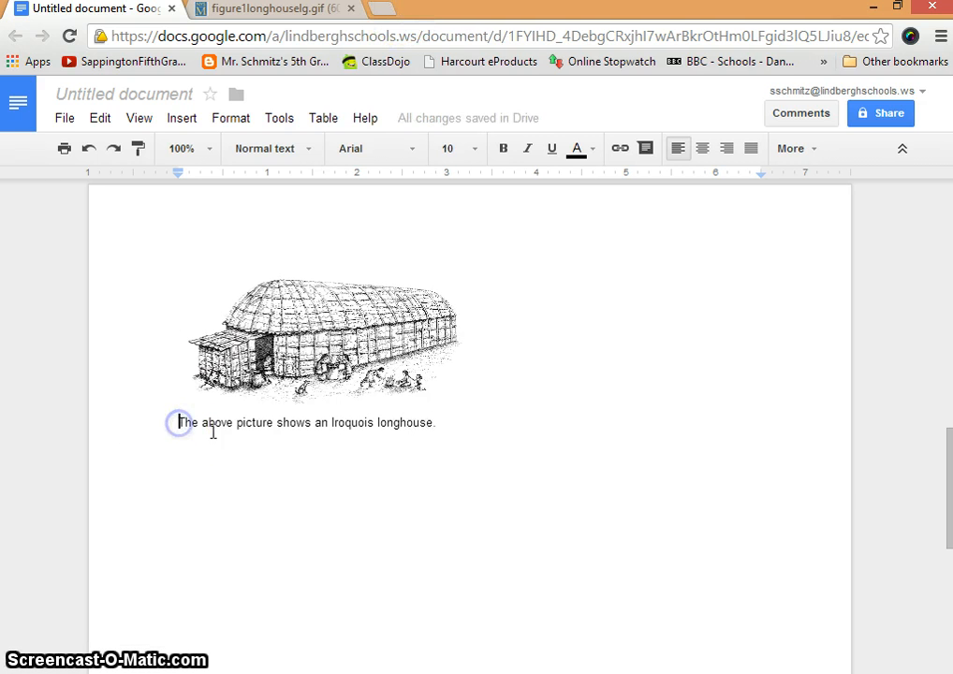
pyautogui.click(380, 341)
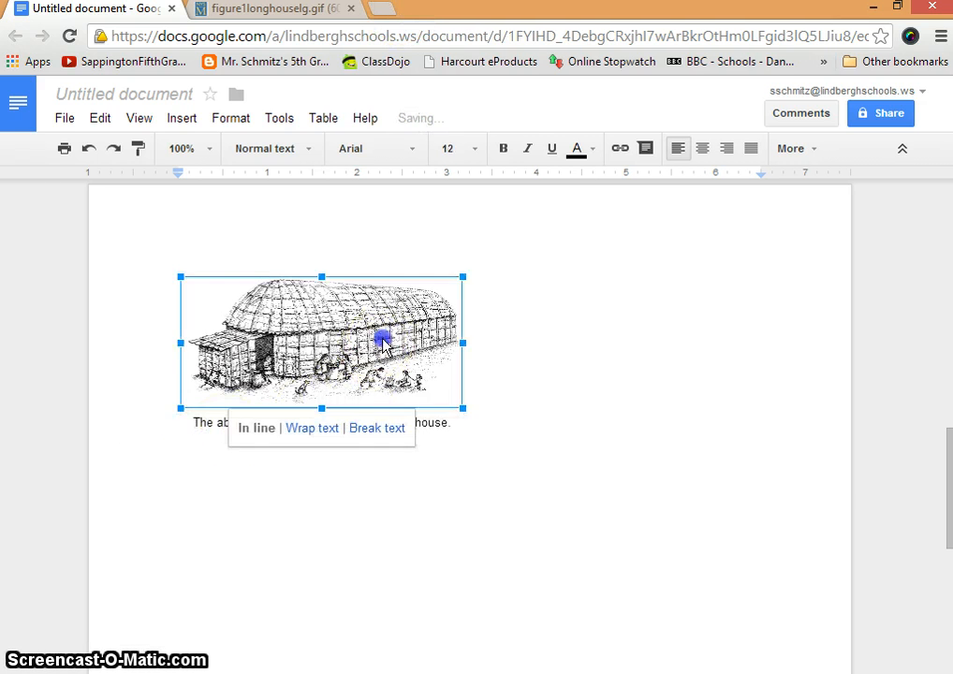
pyautogui.click(523, 383)
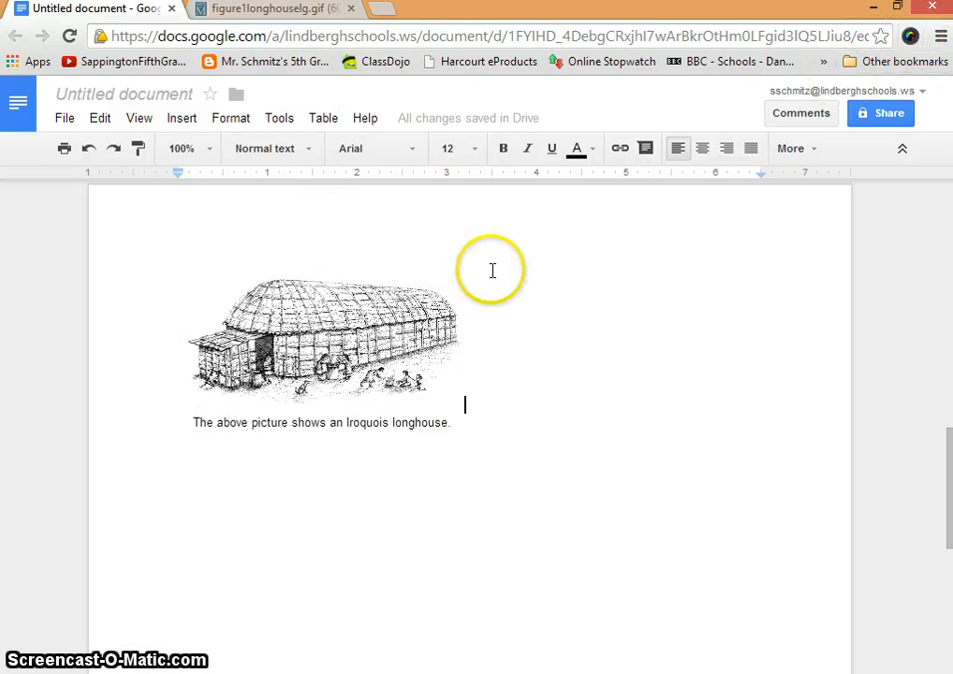
# Step: Capture a selected area of about 295 × 213 pixels around the picture and caption with Awesome Screenshot, and copy the screenshot to the clipboard
pyautogui.click(913, 44)
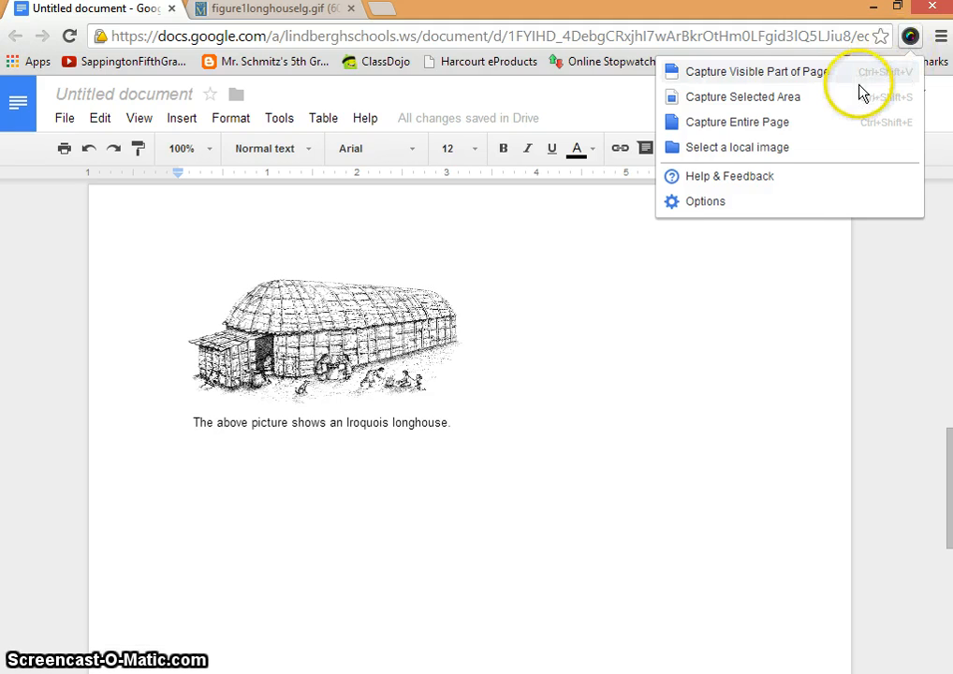
pyautogui.click(770, 105)
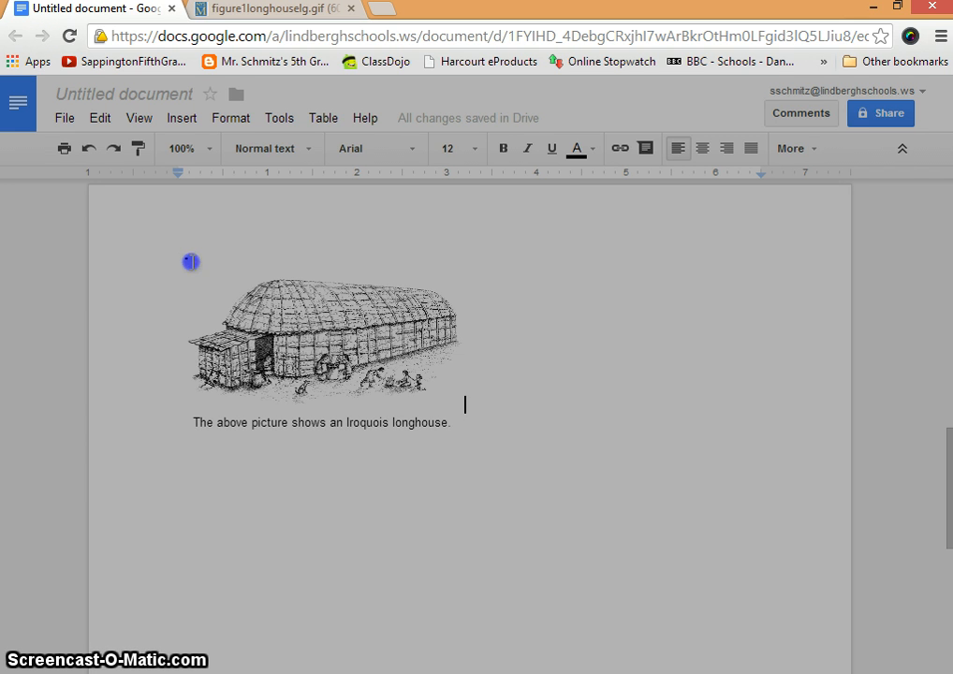
pyautogui.moveTo(214, 297); pyautogui.dragTo(465, 456)
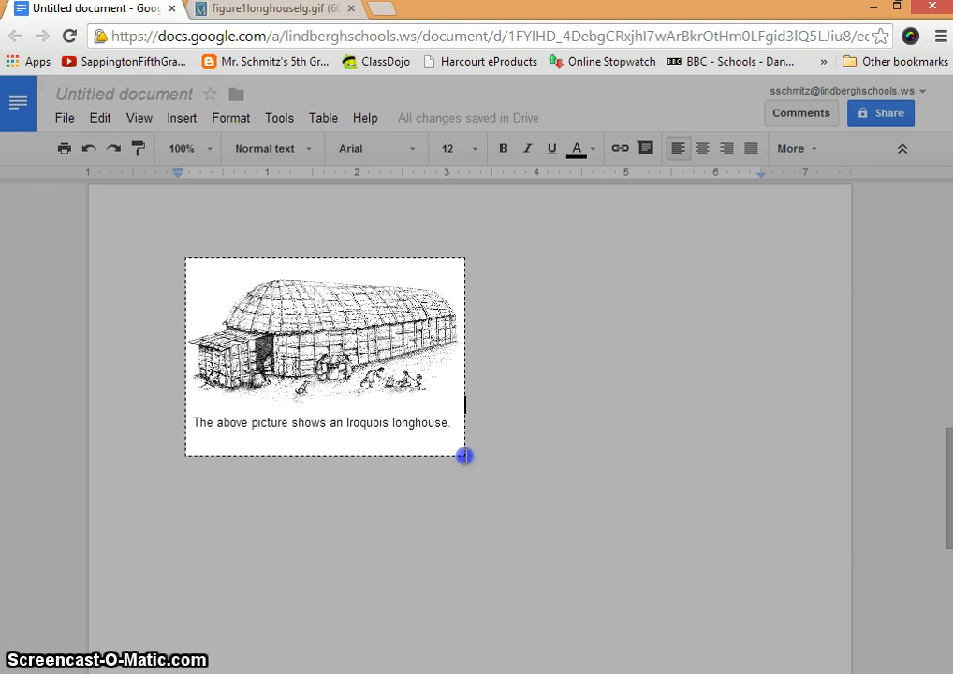
pyautogui.moveTo(463, 457); pyautogui.dragTo(465, 457)
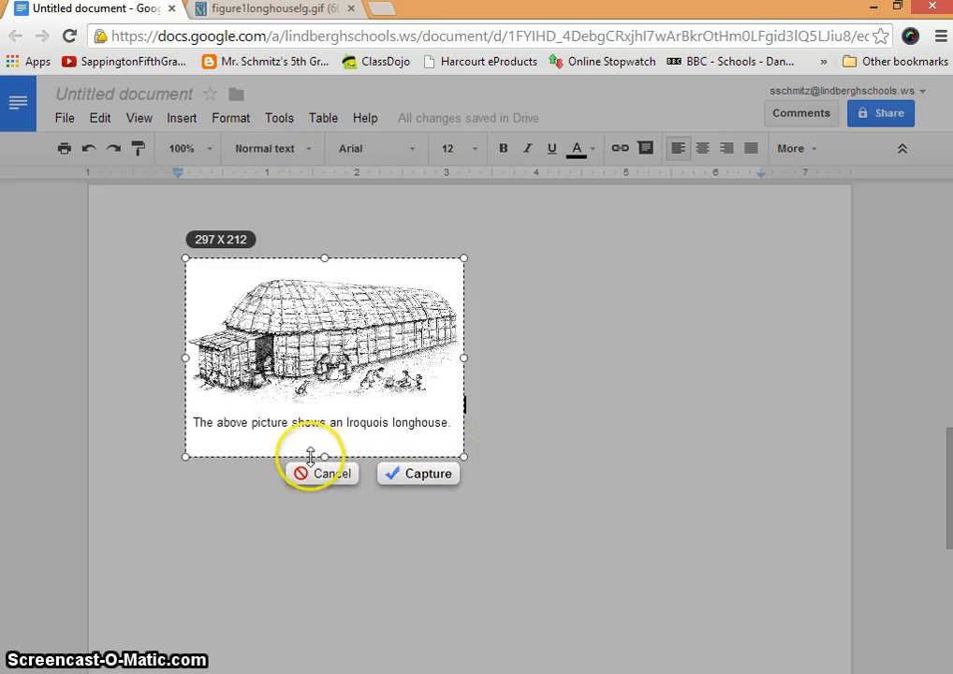
pyautogui.moveTo(184, 459)
pyautogui.mouseDown()
pyautogui.moveTo(191, 451)
pyautogui.moveTo(184, 459)
pyautogui.mouseUp()
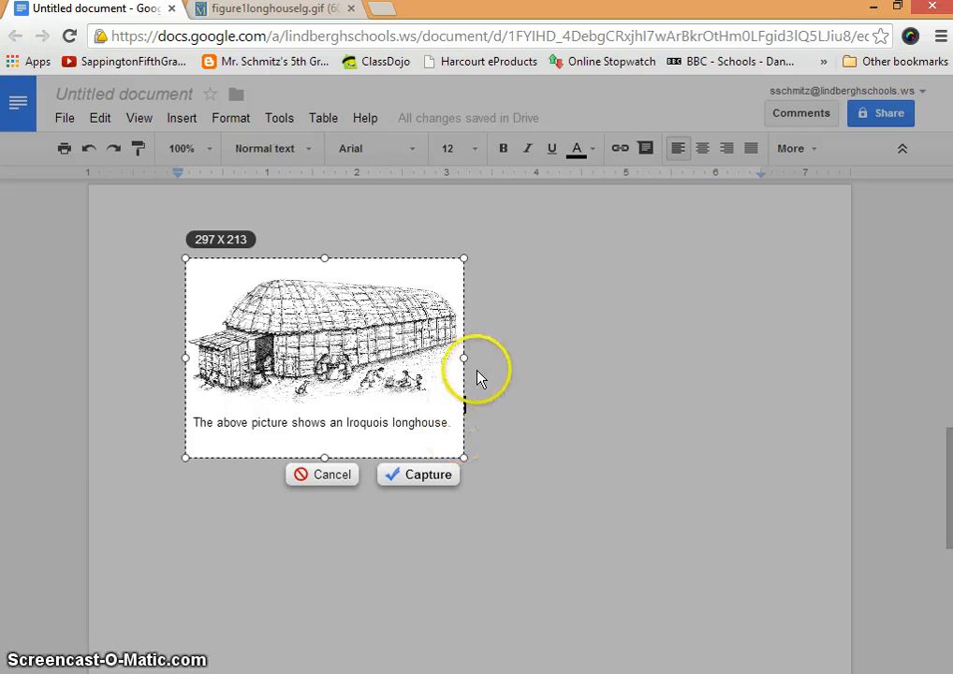
pyautogui.moveTo(463, 358); pyautogui.dragTo(461, 358)
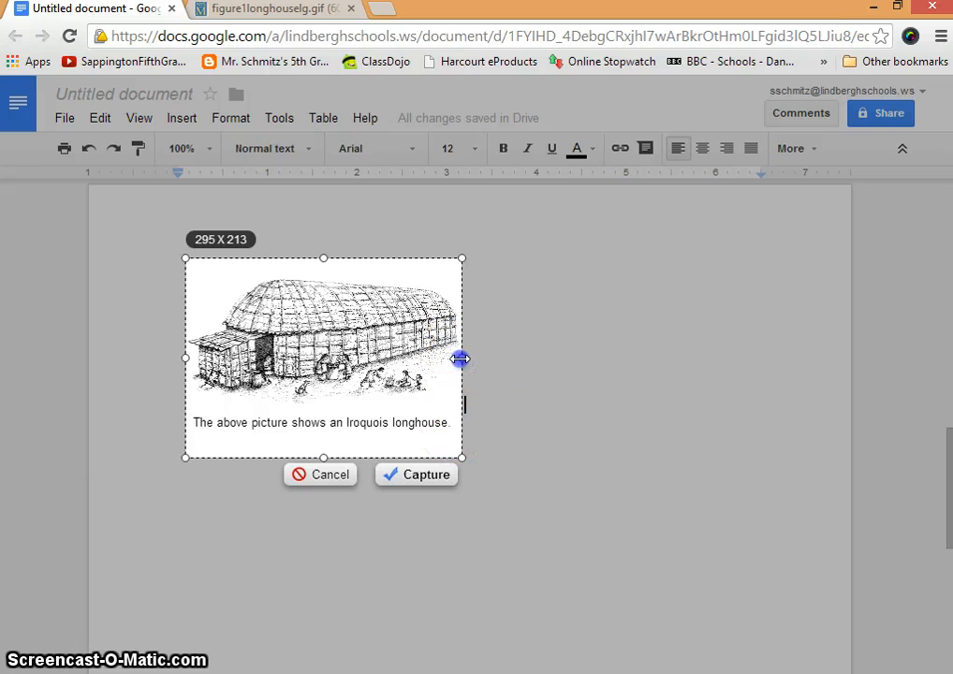
pyautogui.click(410, 478)
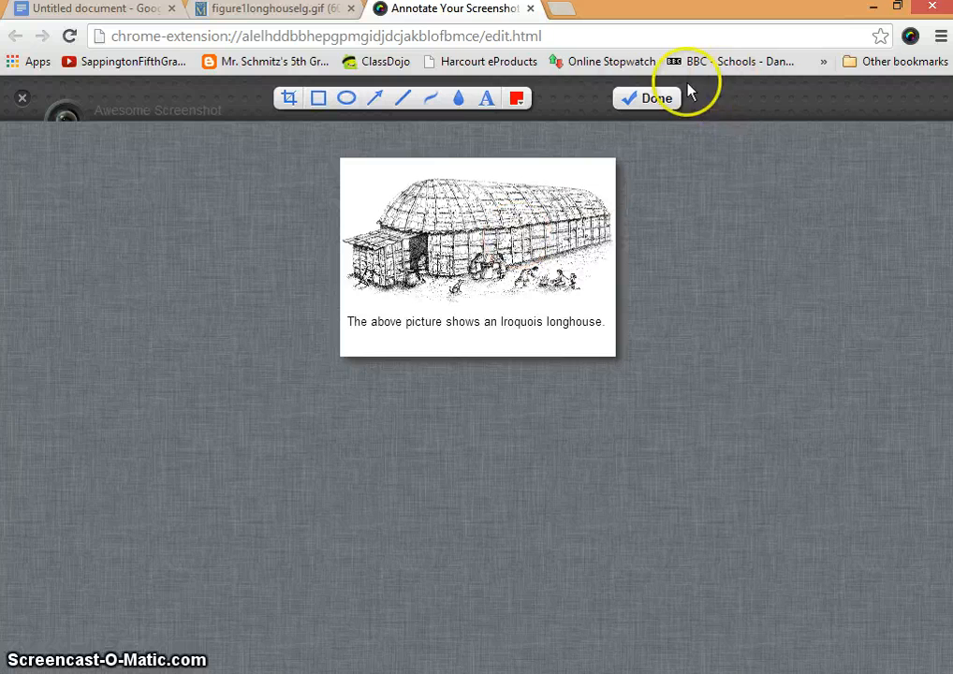
pyautogui.click(641, 99)
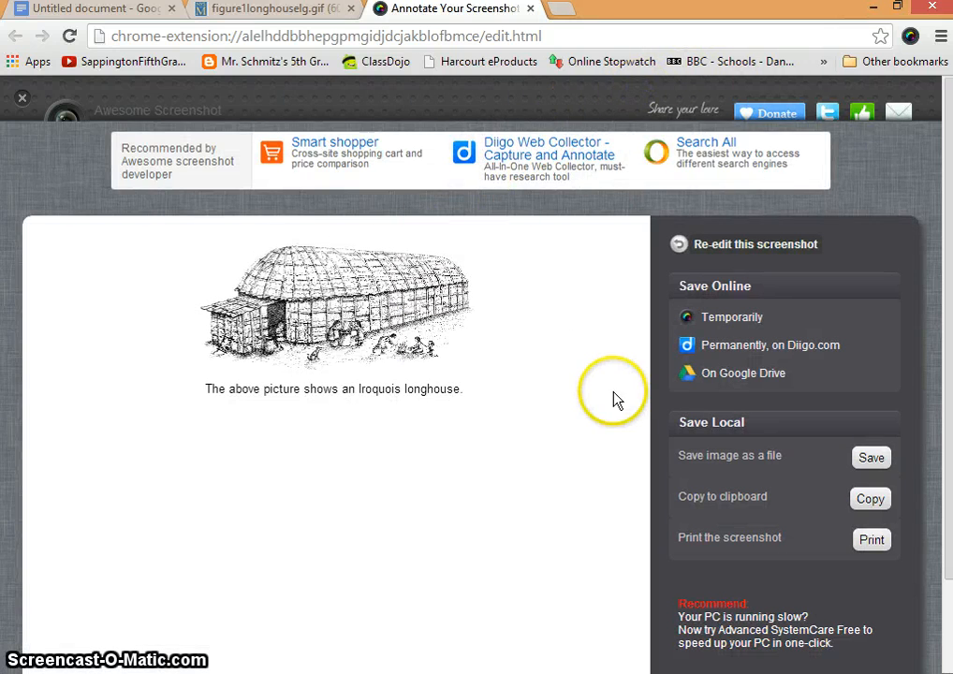
pyautogui.click(880, 506)
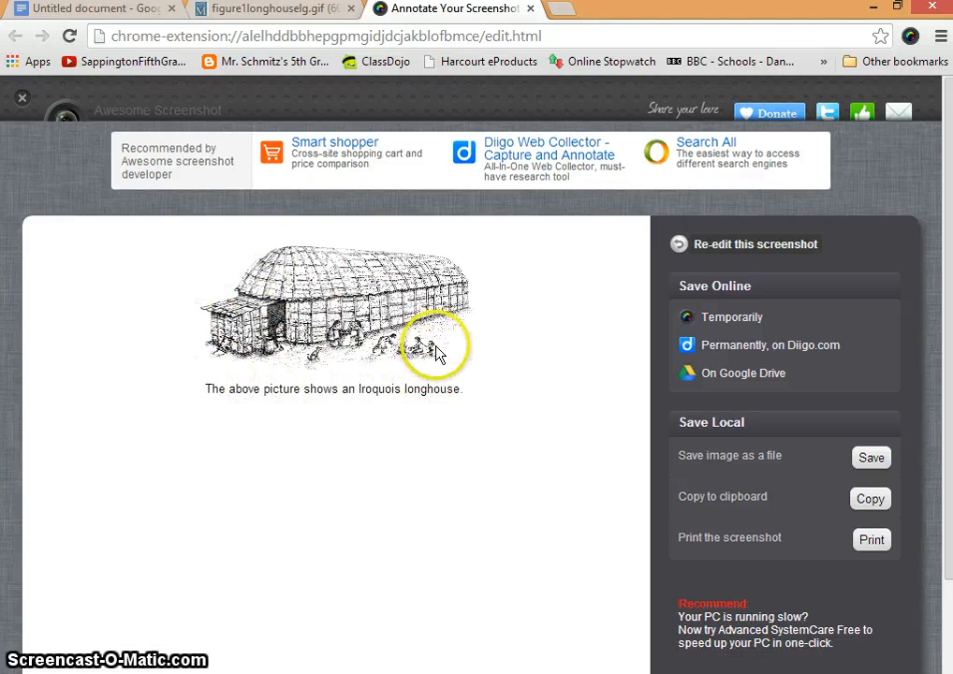
# Step: Return to the Google Docs report and delete the original longhouse picture together with its separate caption
pyautogui.click(124, 17)
pyautogui.click(378, 366)
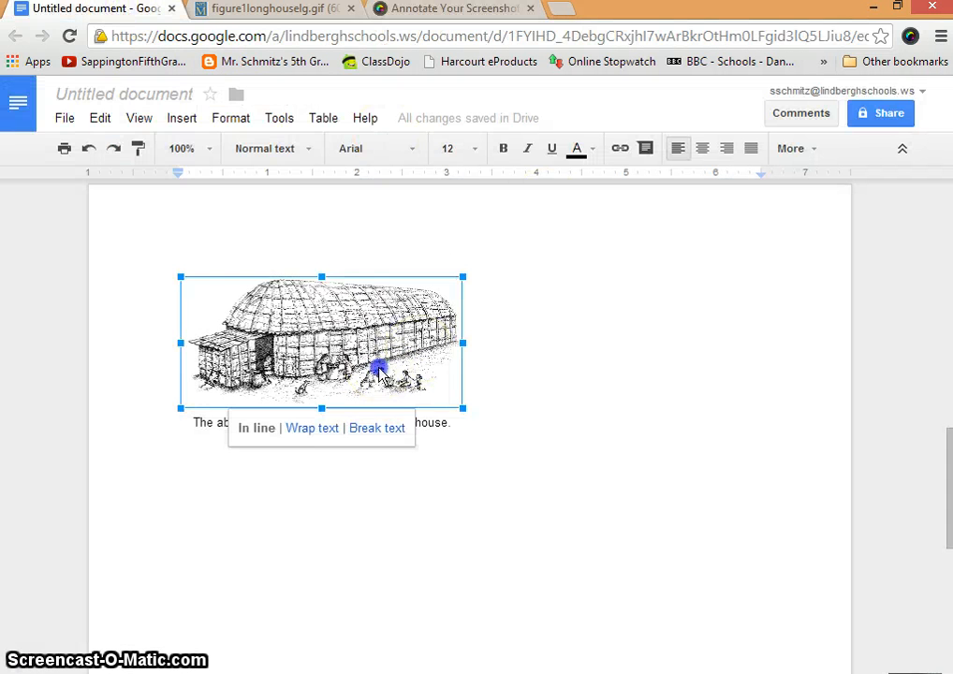
pyautogui.moveTo(470, 423); pyautogui.dragTo(214, 366)
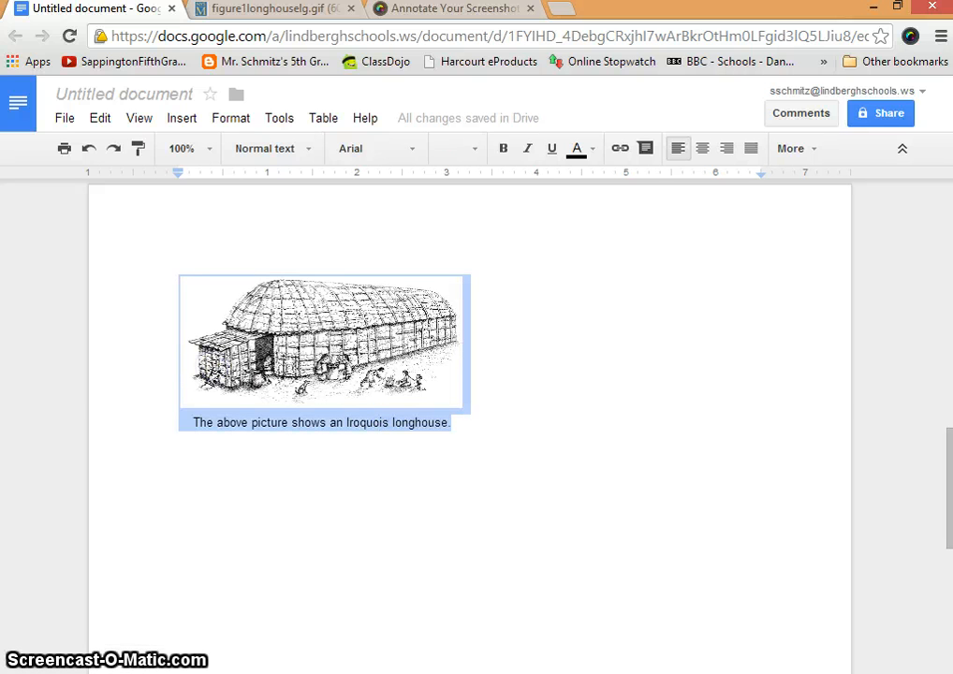
pyautogui.press('BackSpace')
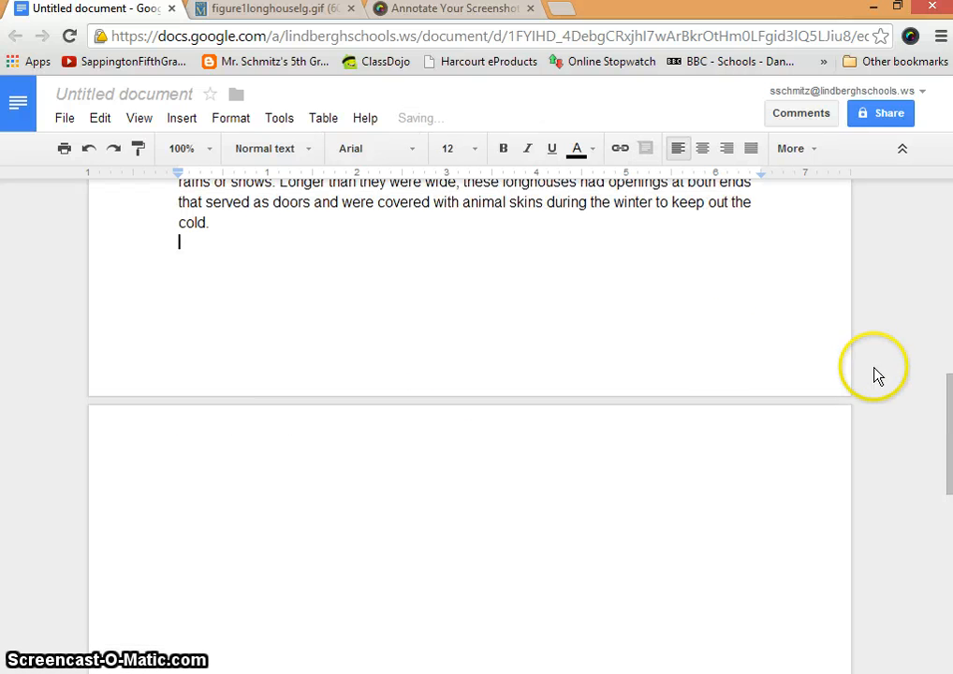
# Step: Paste the copied screenshot of the captioned longhouse on the empty line below the paragraph ending in "cold."
pyautogui.moveTo(948, 403); pyautogui.dragTo(948, 352)
pyautogui.click(214, 460)
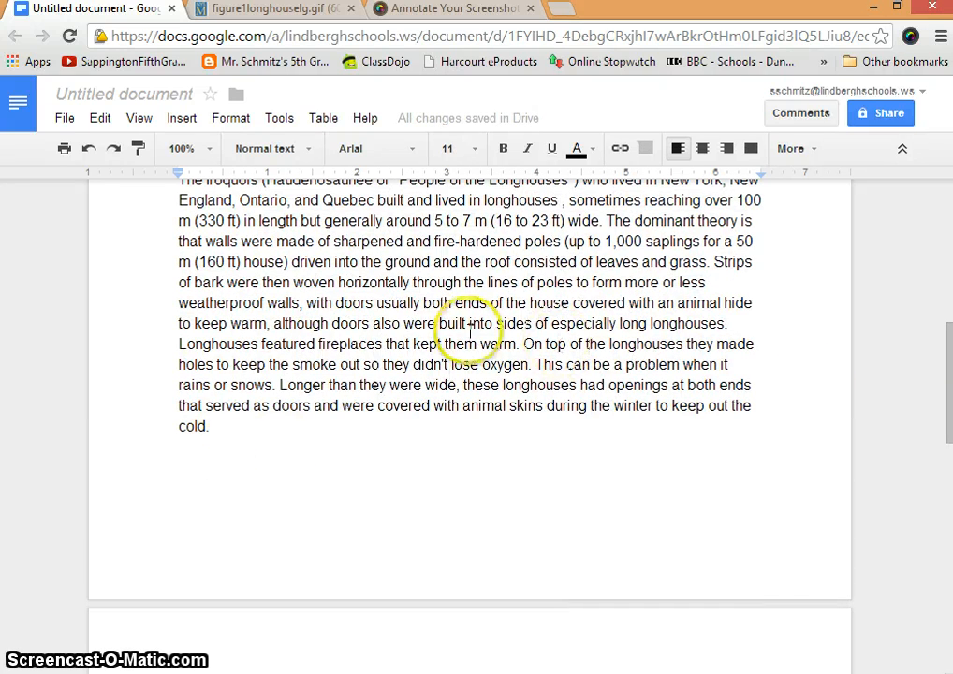
pyautogui.click(183, 459)
pyautogui.rightClick(194, 461)
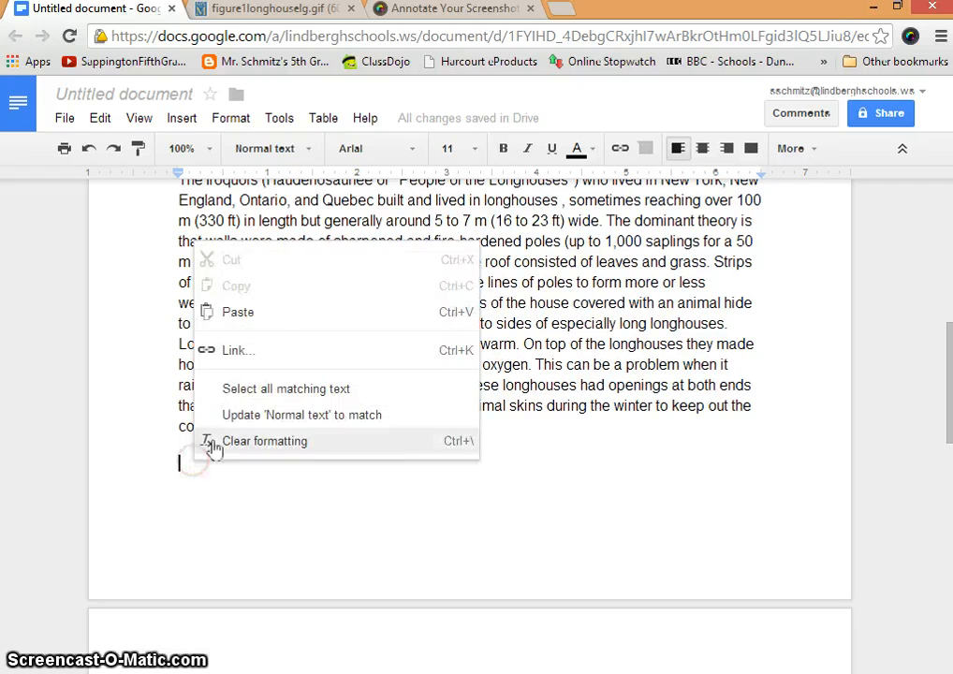
pyautogui.click(245, 321)
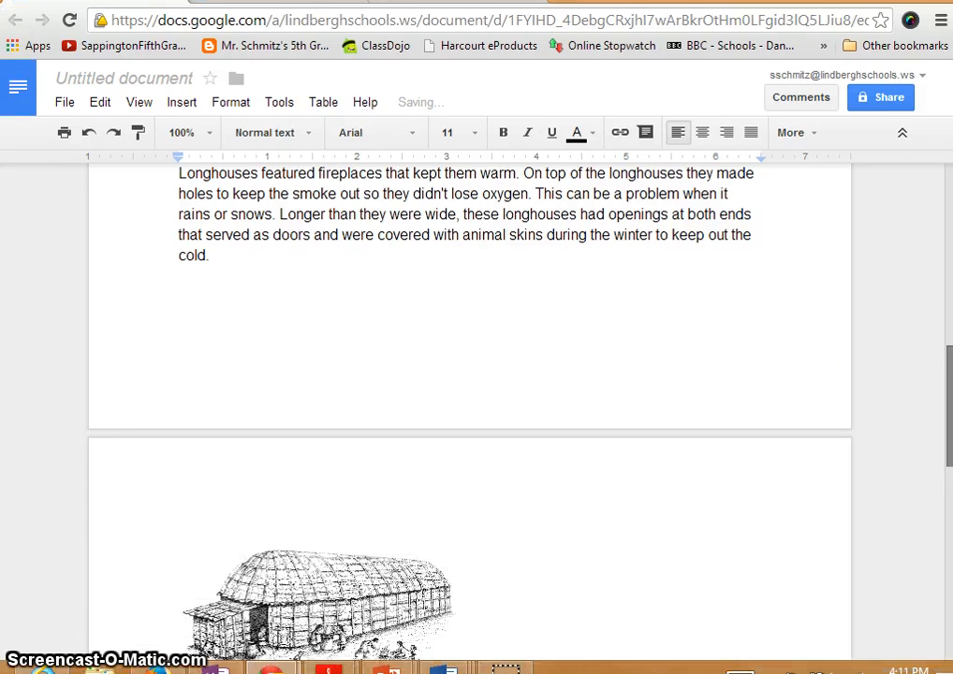
# Step: Select the pasted longhouse image to check that picture and caption form one object
pyautogui.moveTo(950, 427); pyautogui.dragTo(944, 453)
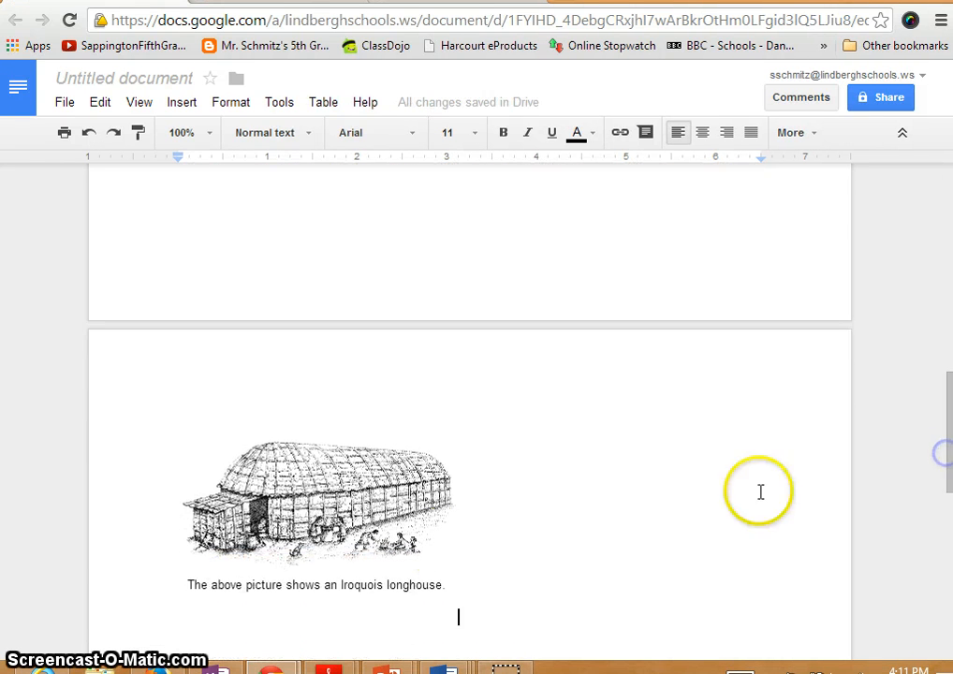
pyautogui.click(377, 530)
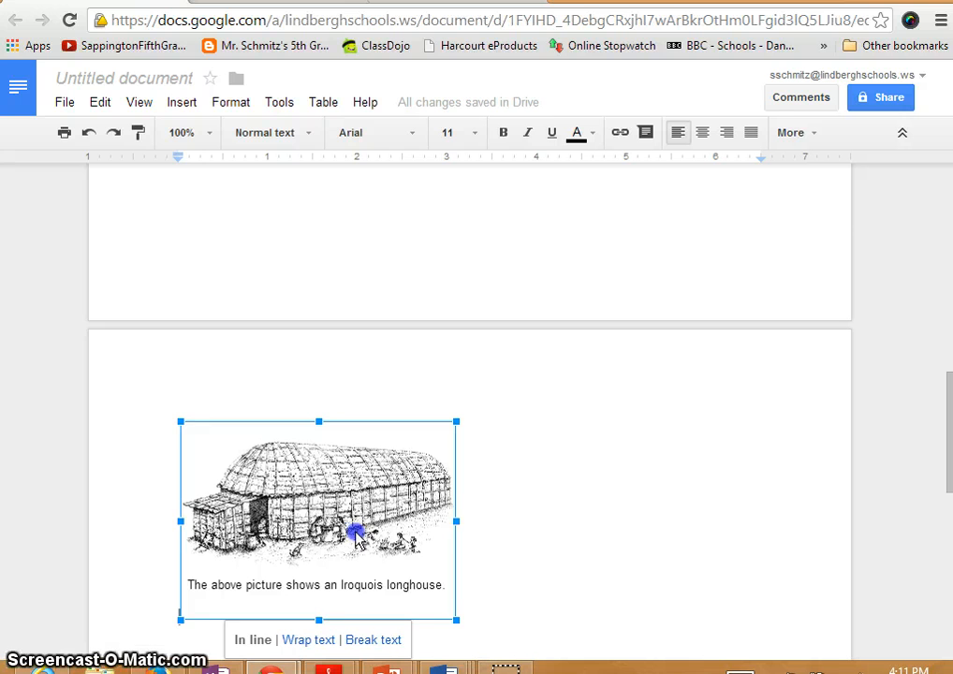
pyautogui.click(356, 534)
pyautogui.click(356, 534)
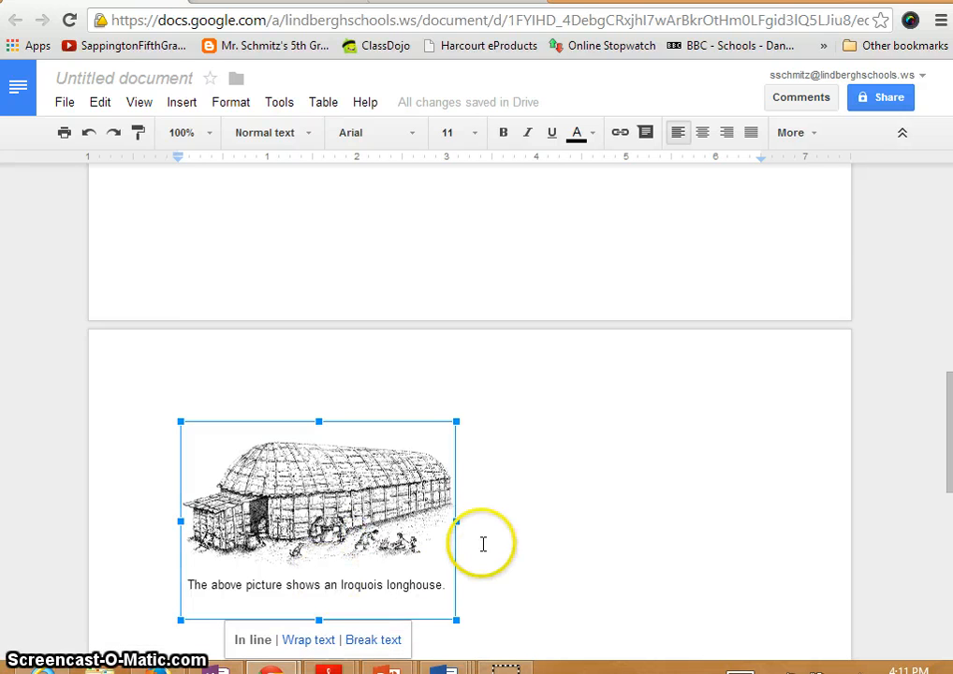